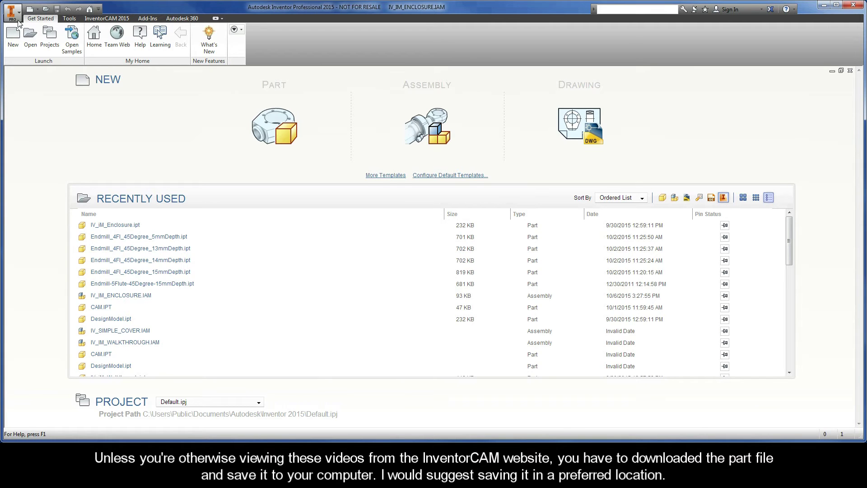
# Open the IV_iM_Enclosure.ipt part from the IV_GS_Examples folder.
pyautogui.click(29, 39)
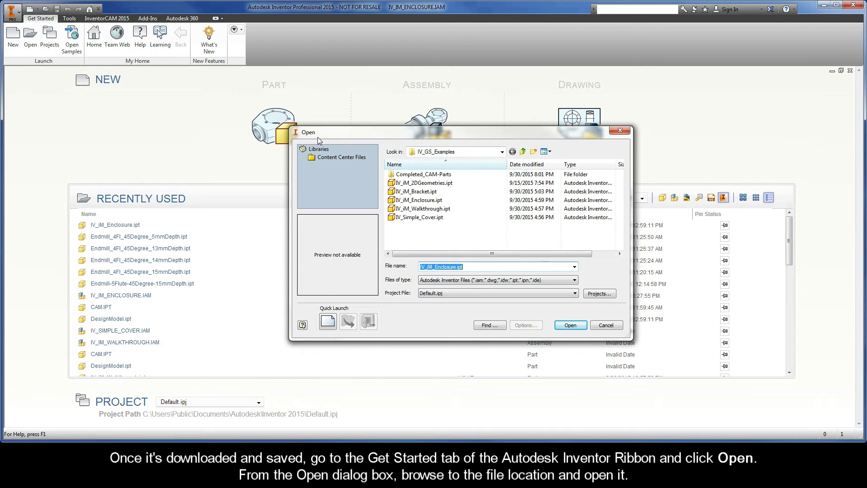
pyautogui.doubleClick(420, 200)
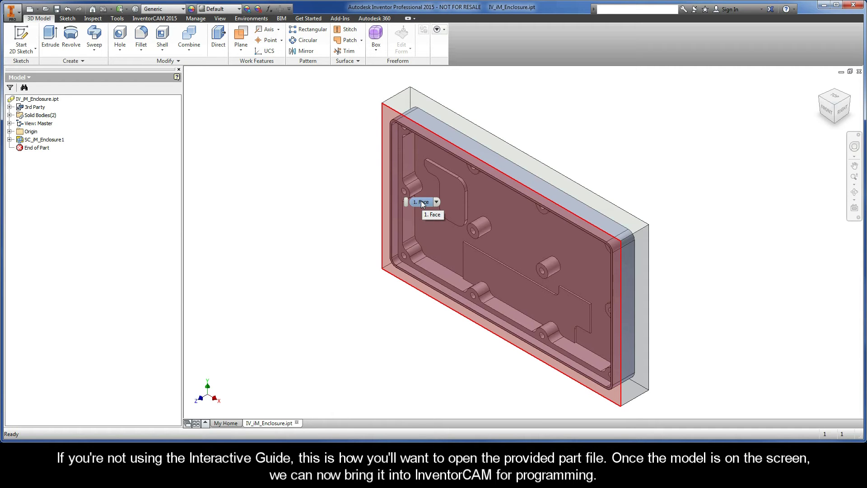
# Switch the ribbon to the InventorCAM 2015 tab.
pyautogui.click(160, 20)
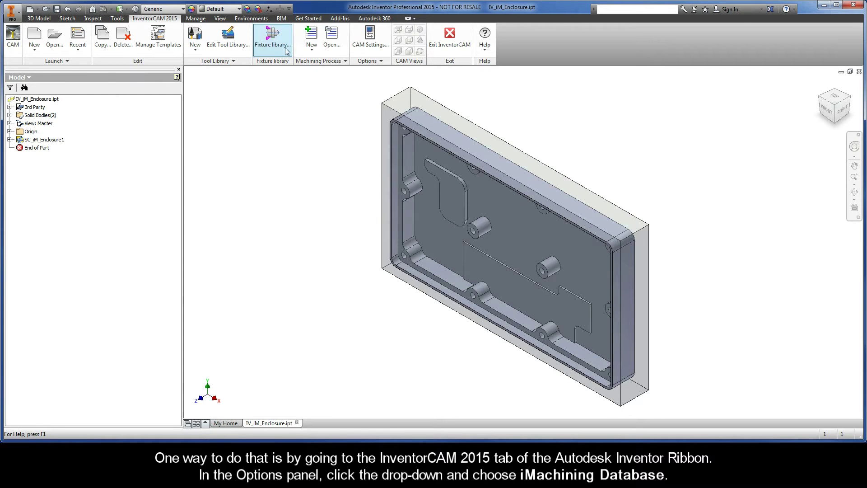
# Open the iMachining Database; after a trial edit, revert Haas_SS spindle speed max to 12000.
pyautogui.click(368, 63)
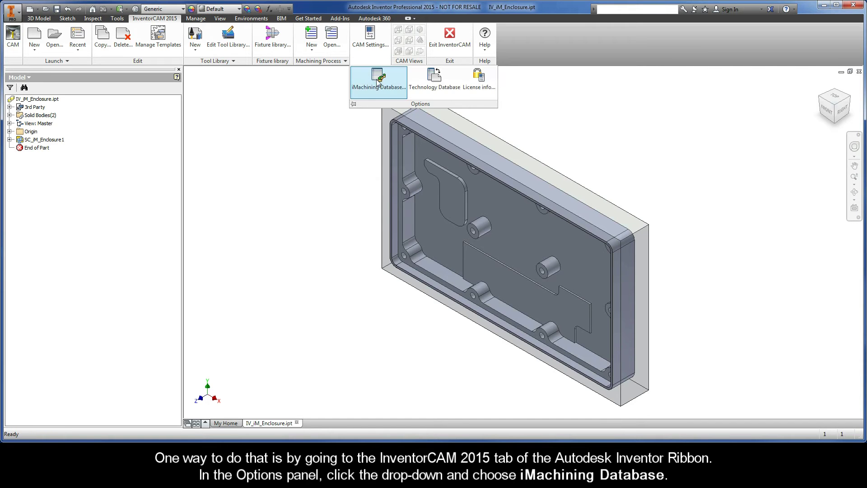
pyautogui.click(377, 83)
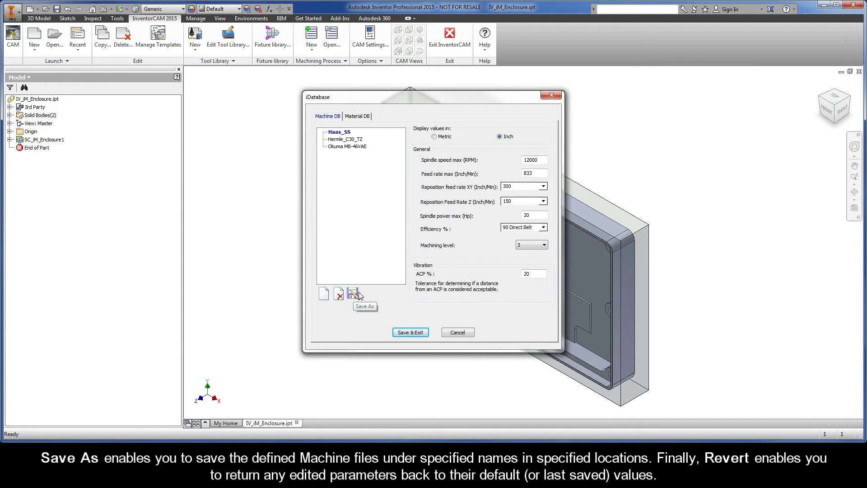
pyautogui.click(541, 161)
pyautogui.press('BackSpace')
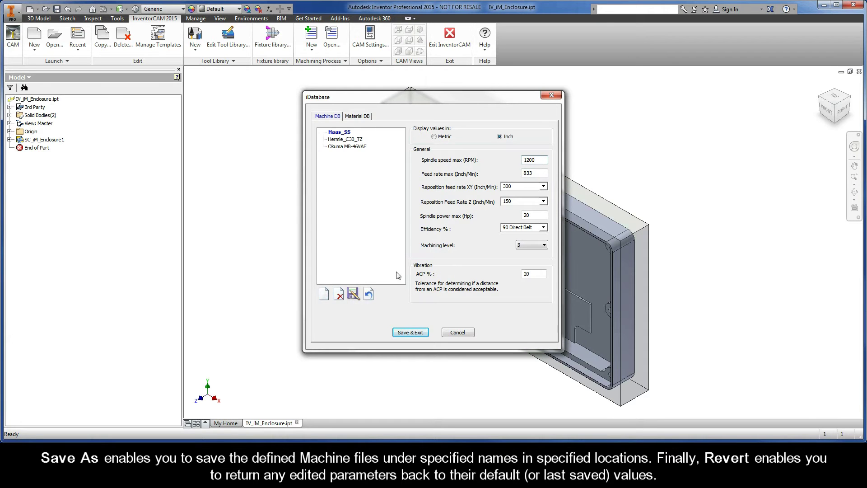
pyautogui.click(369, 295)
# Create and save a new machine file named Haas_SS_New in the Machine DB.
pyautogui.click(324, 294)
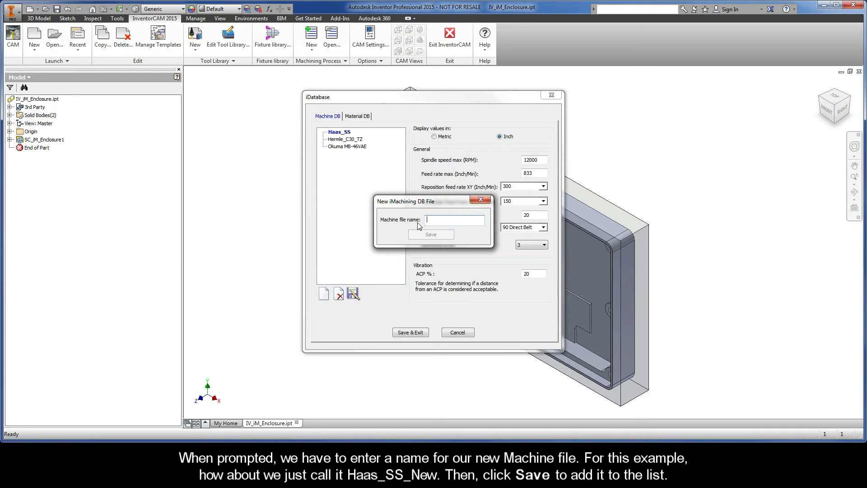
pyautogui.write('Ha')
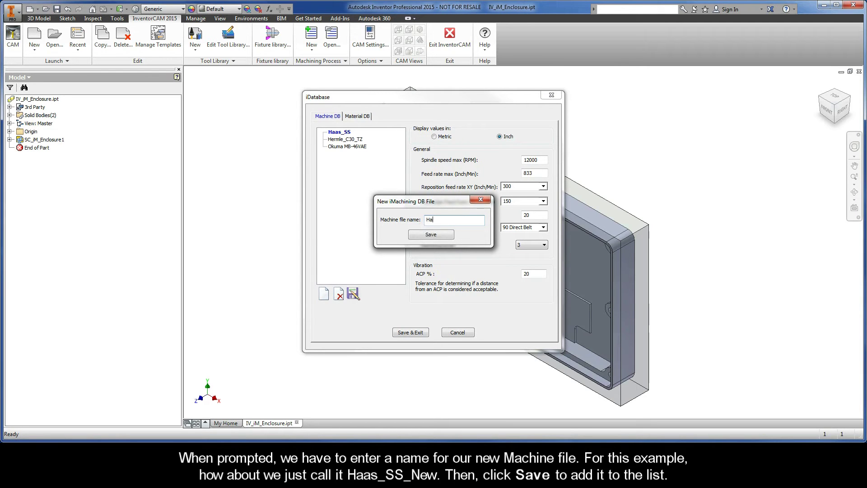
pyautogui.write('as_SS_New')
pyautogui.click(431, 234)
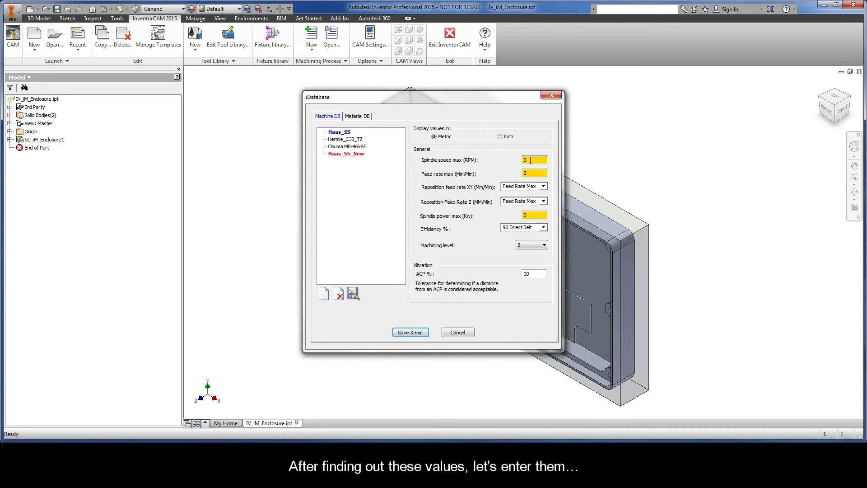
# Set spindle speed max 12000, feed rate max 21158 and spindle power max 20.
pyautogui.doubleClick(530, 160)
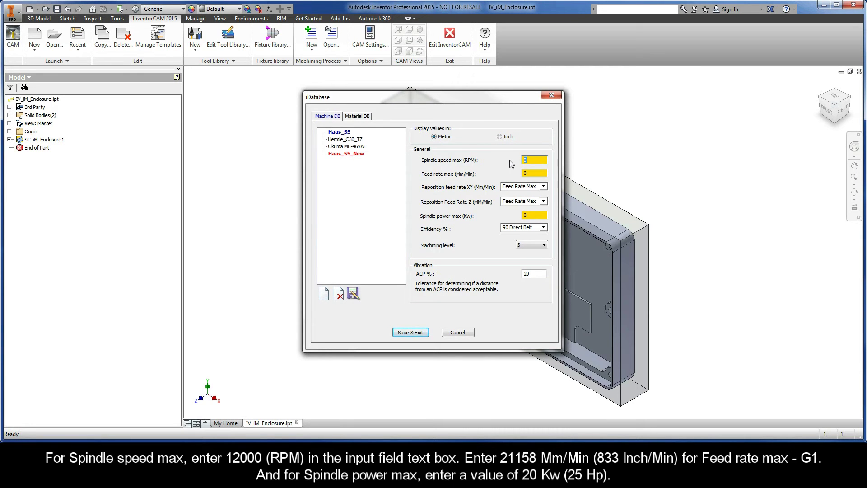
pyautogui.write('12000')
pyautogui.doubleClick(531, 173)
pyautogui.write('21158')
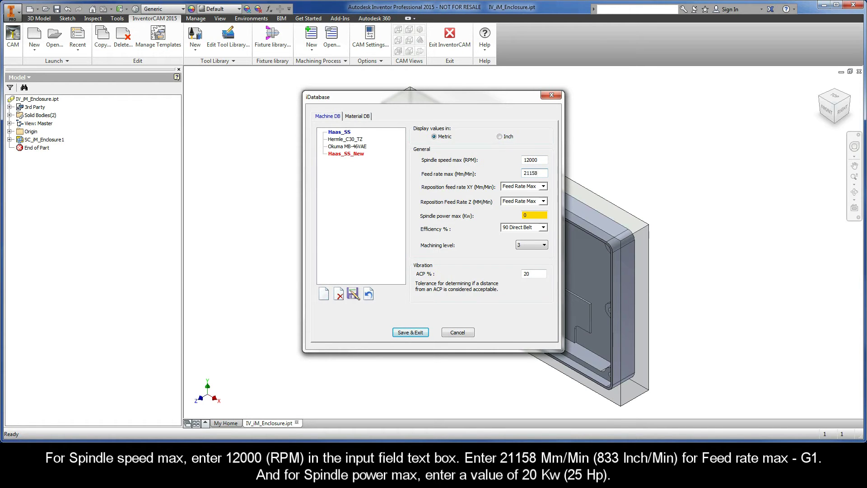
pyautogui.doubleClick(524, 215)
pyautogui.doubleClick(536, 216)
pyautogui.write('20')
# Set the reposition feed rates to 10000 for XY and 3800 for Z.
pyautogui.click(536, 186)
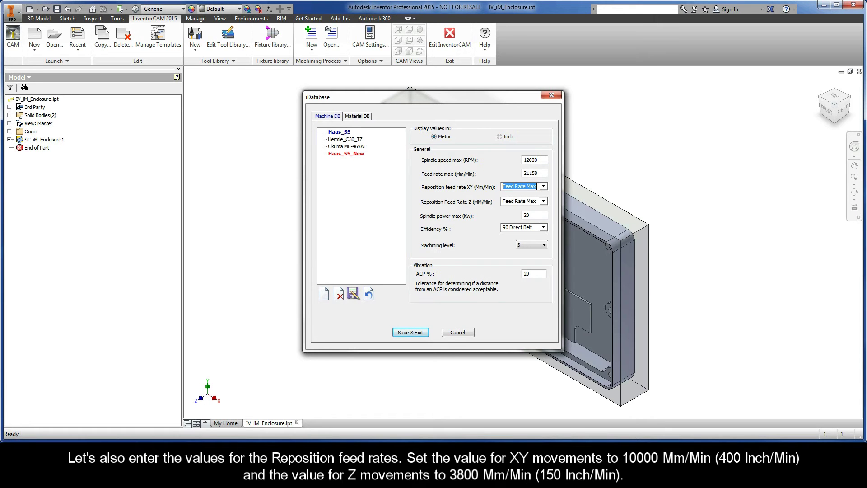
pyautogui.write('10000')
pyautogui.click(536, 201)
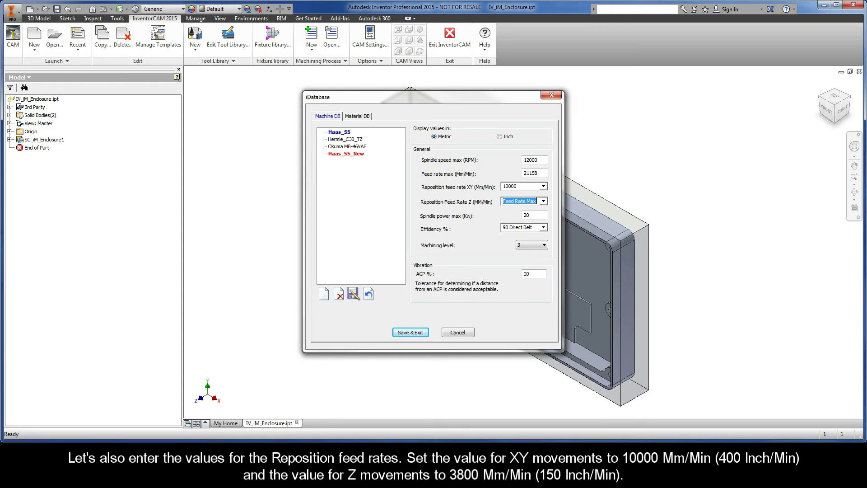
pyautogui.write('3800')
# Choose 6 as the Haas_SS_New machining level.
pyautogui.click(542, 245)
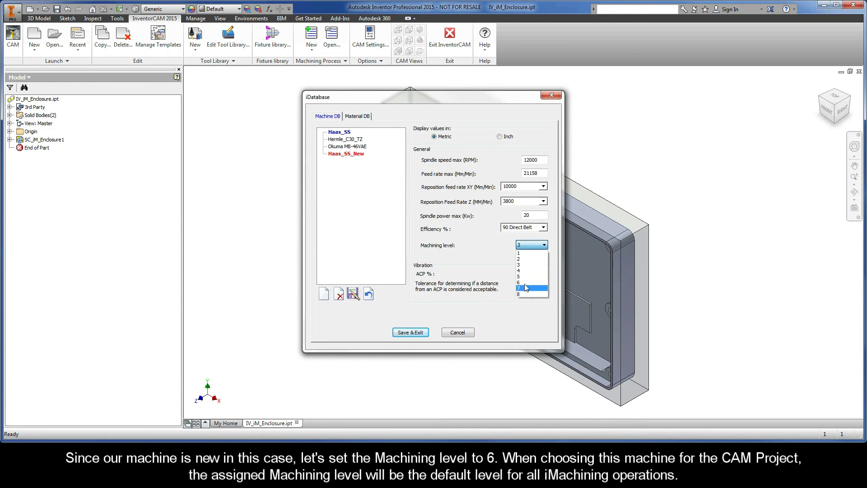
pyautogui.click(525, 284)
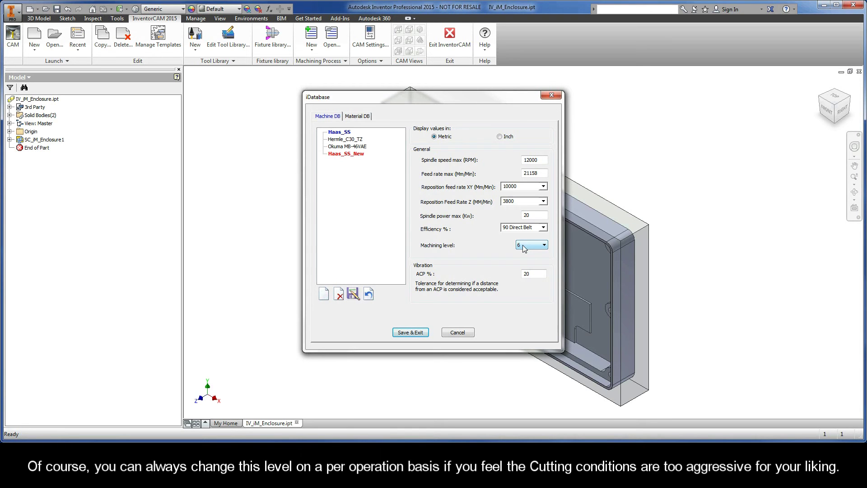
# Re-enter 20 as the ACP % tolerance for Haas_SS_New.
pyautogui.click(530, 274)
pyautogui.moveTo(530, 274); pyautogui.dragTo(514, 278)
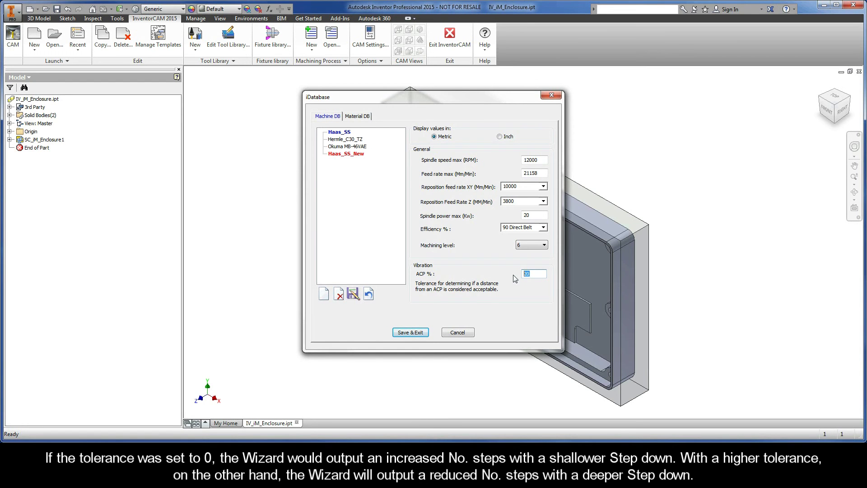
pyautogui.write('0')
pyautogui.doubleClick(525, 273)
pyautogui.write('20')
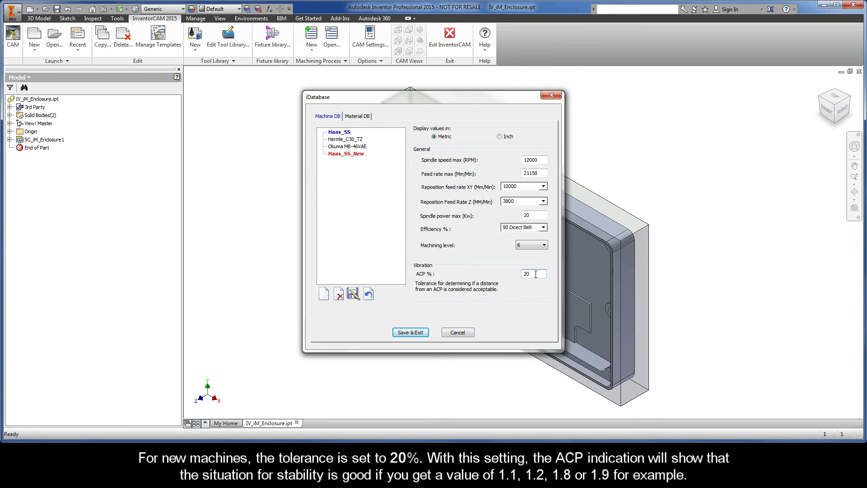
pyautogui.moveTo(532, 273); pyautogui.dragTo(510, 274)
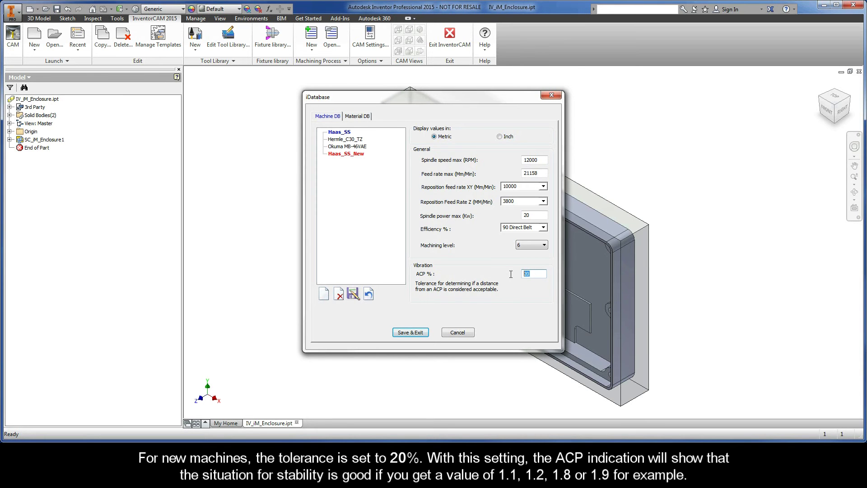
# Show the Material DB and scroll its list from A286_165BHN-88HRB to U-500_375BHN-41HRC.
pyautogui.click(364, 117)
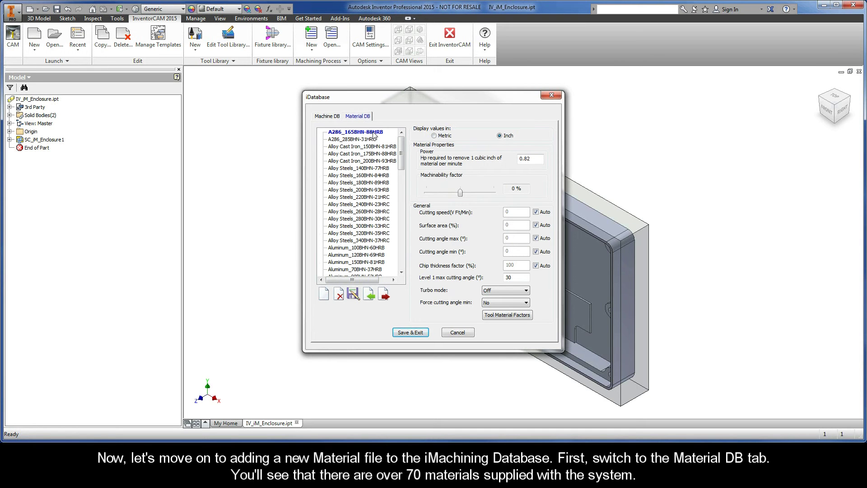
pyautogui.moveTo(402, 153); pyautogui.dragTo(404, 256)
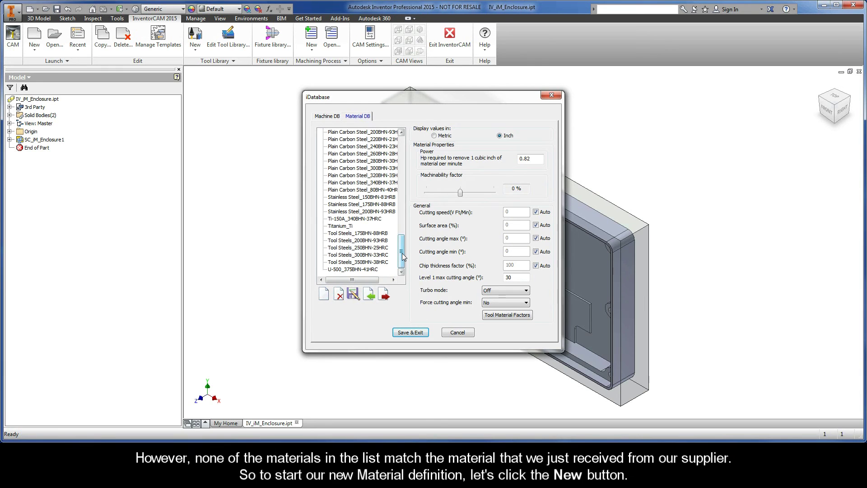
# Start a new material file, entering Aluminum_6061-T6 as its name.
pyautogui.click(324, 294)
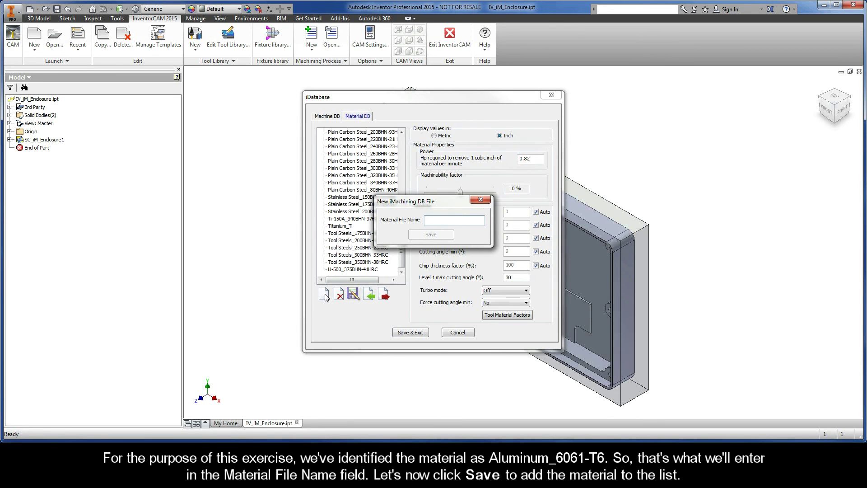
pyautogui.write('Aluminum')
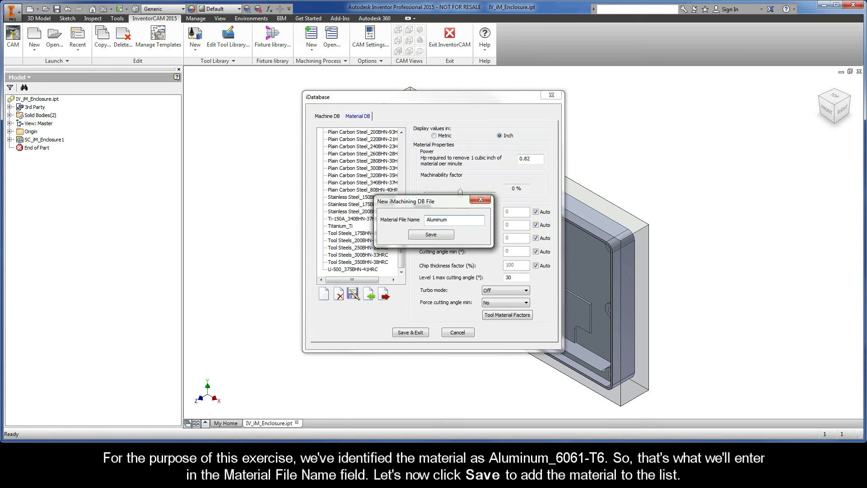
pyautogui.write('_6061-T6')
# Save Aluminum_6061-T6 to the material list and select its 0 MPa Ultimate Tensile field.
pyautogui.click(430, 236)
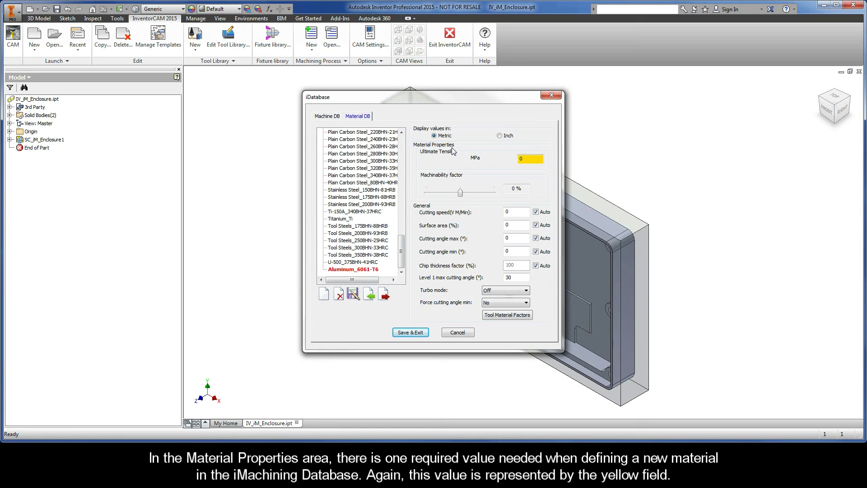
pyautogui.doubleClick(528, 159)
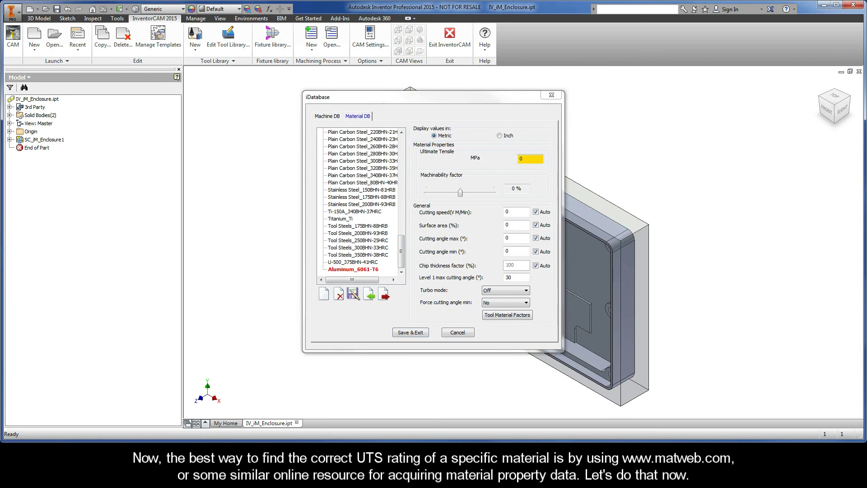
pyautogui.hotkey('alt', 'Tab')
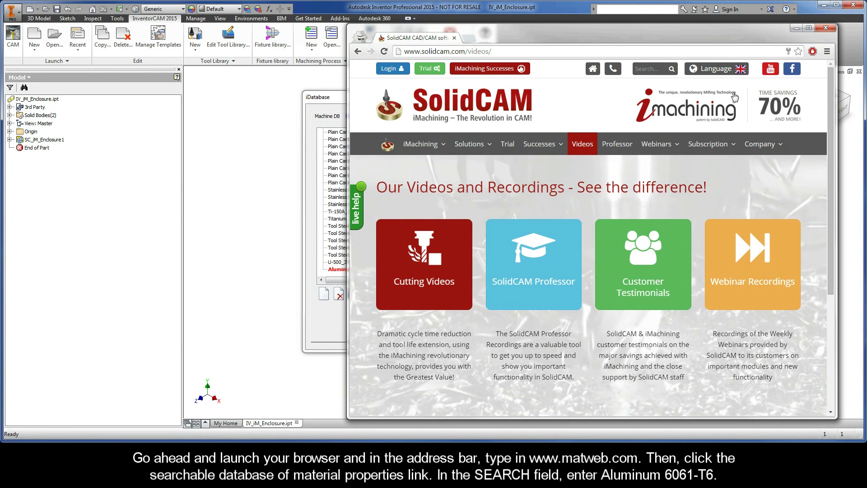
pyautogui.click(653, 49)
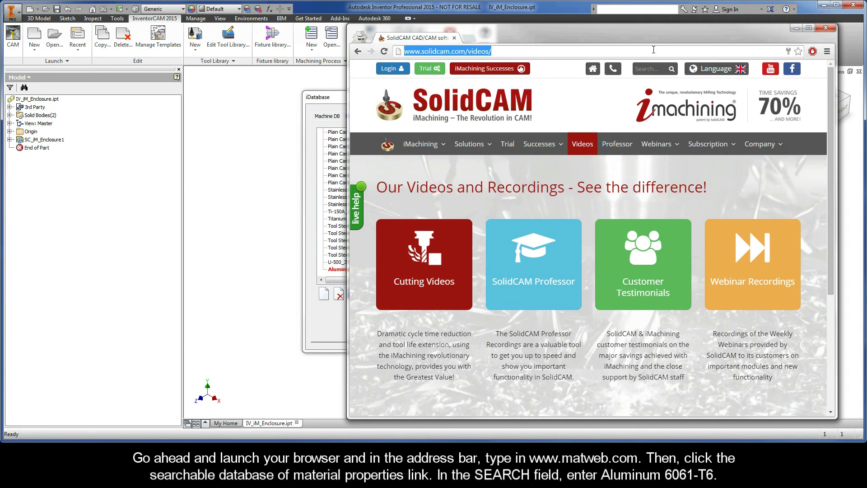
pyautogui.write('www.matw')
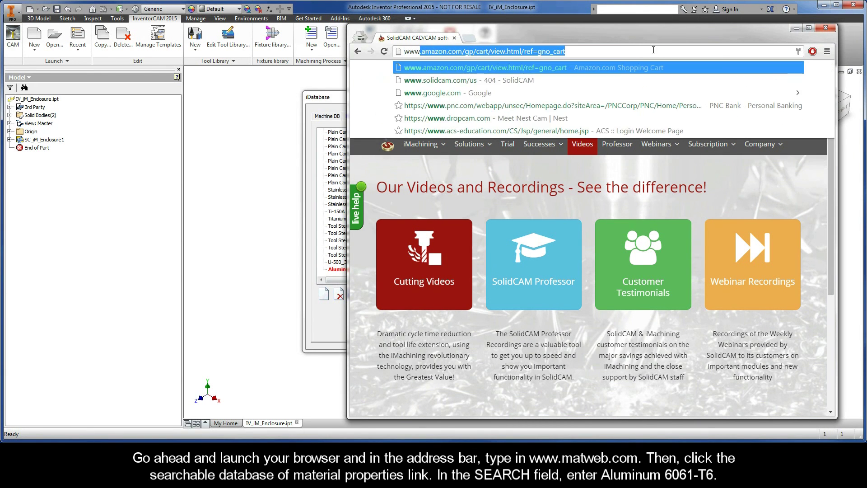
pyautogui.write('eb.com')
pyautogui.press('Return')
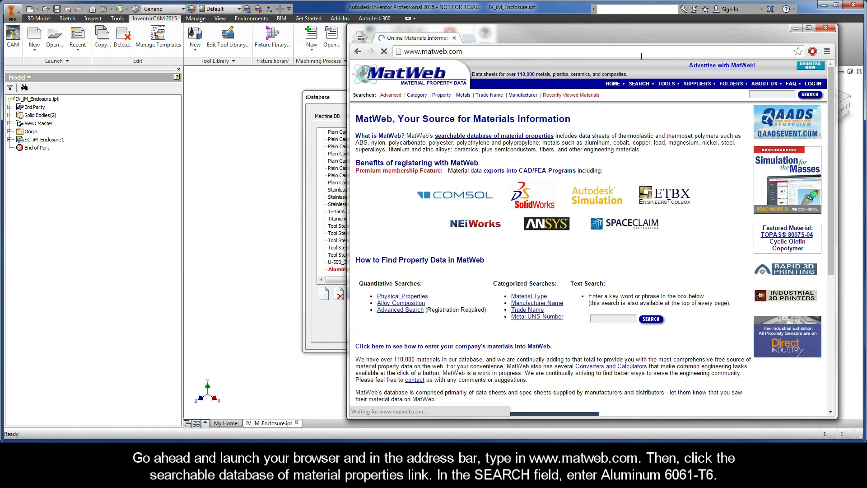
# Quick-search MatWeb's material property database for Aluminum 6061-T6.
pyautogui.click(497, 140)
pyautogui.click(419, 232)
pyautogui.write('Aluminum 6061-T6')
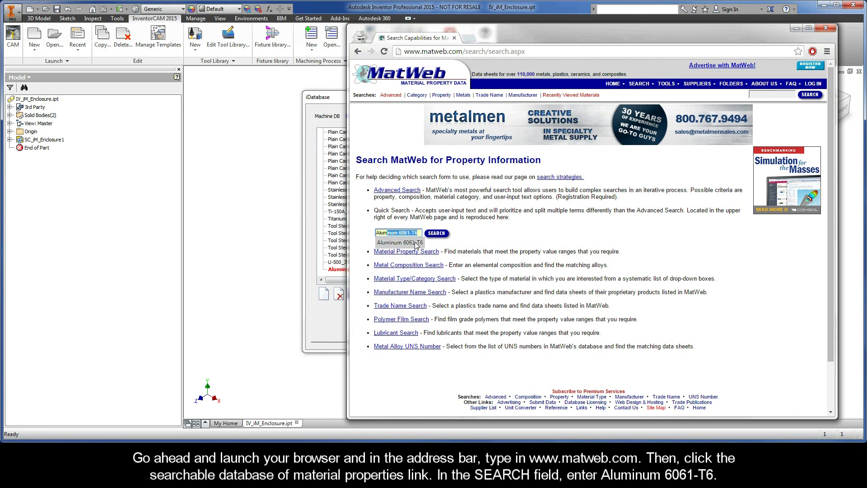
pyautogui.click(418, 243)
pyautogui.click(434, 236)
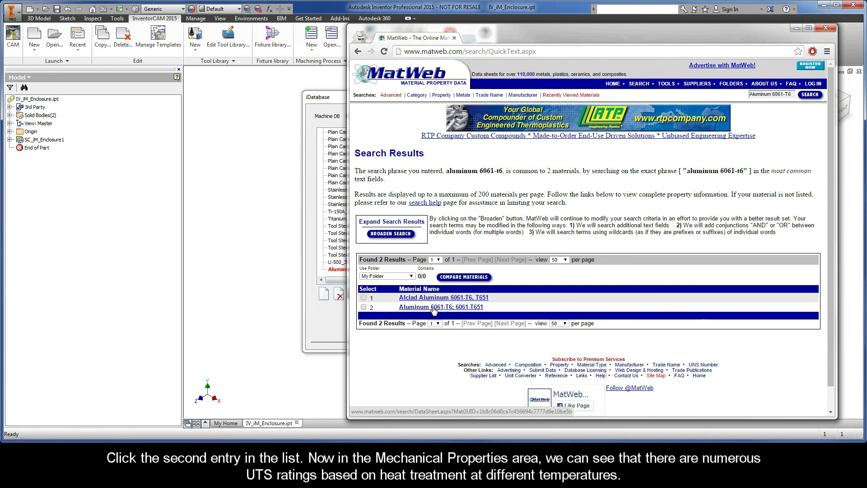
# Open the Aluminum 6061-T6; 6061-T651 datasheet and highlight its 310 MPa ultimate tensile strength.
pyautogui.click(434, 309)
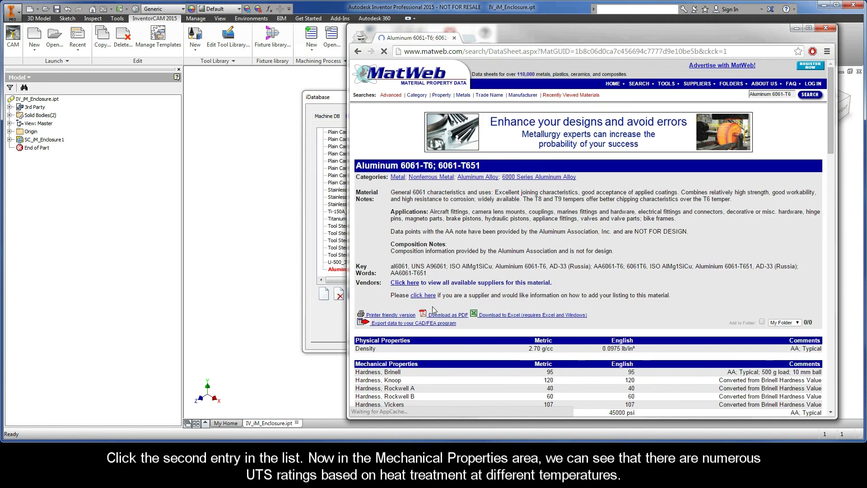
pyautogui.scroll(-4, 389, 232)
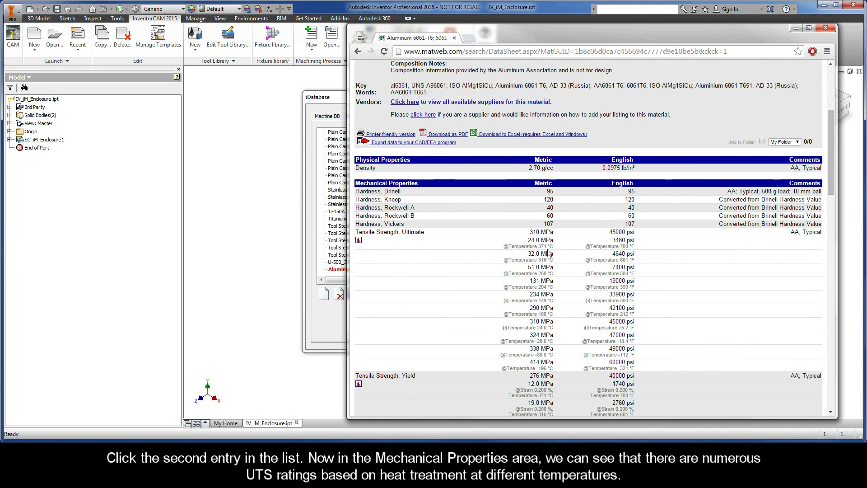
pyautogui.scroll(-1, 559, 253)
pyautogui.scroll(-1, 559, 253)
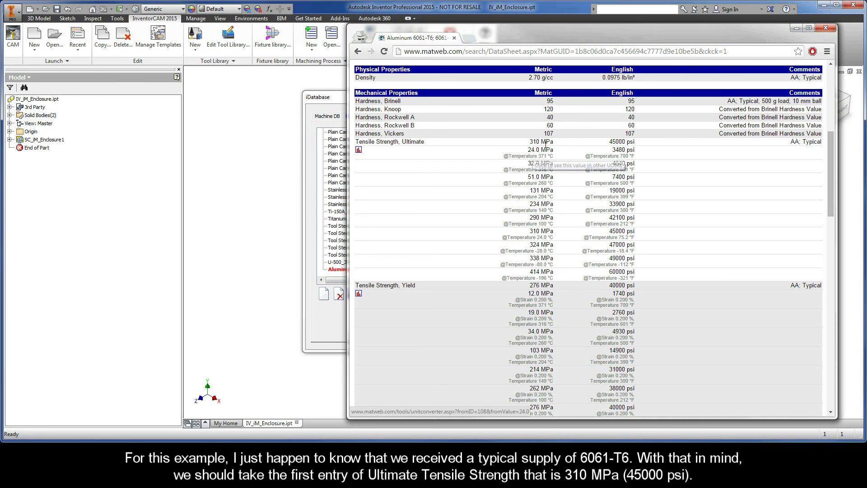
pyautogui.moveTo(553, 141); pyautogui.dragTo(525, 143)
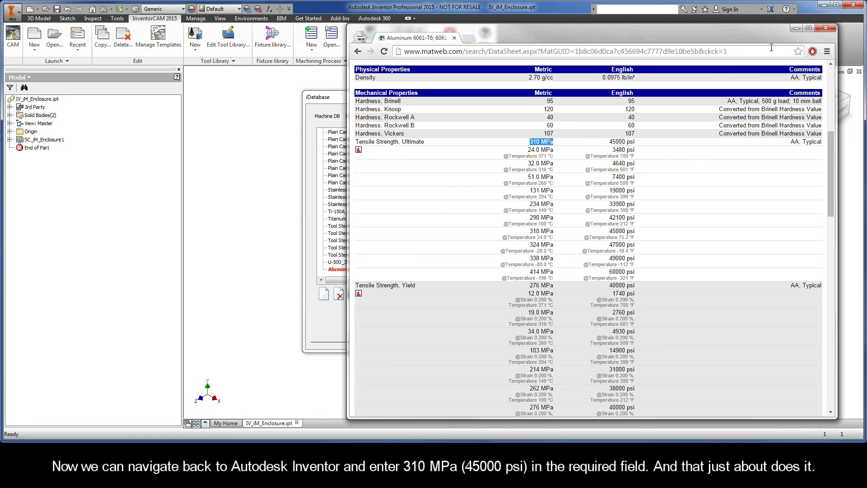
# Enter 310 in Aluminum_6061-T6's Ultimate Tensile MPa field in iDatabase.
pyautogui.click(796, 29)
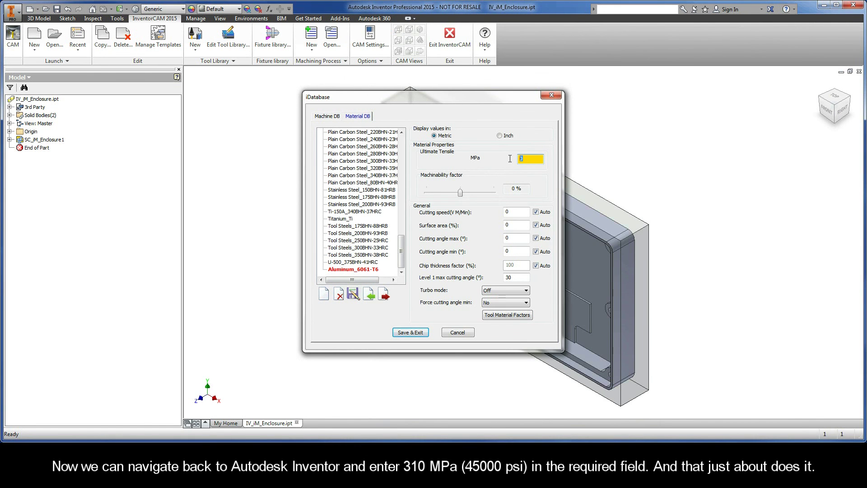
pyautogui.write('310')
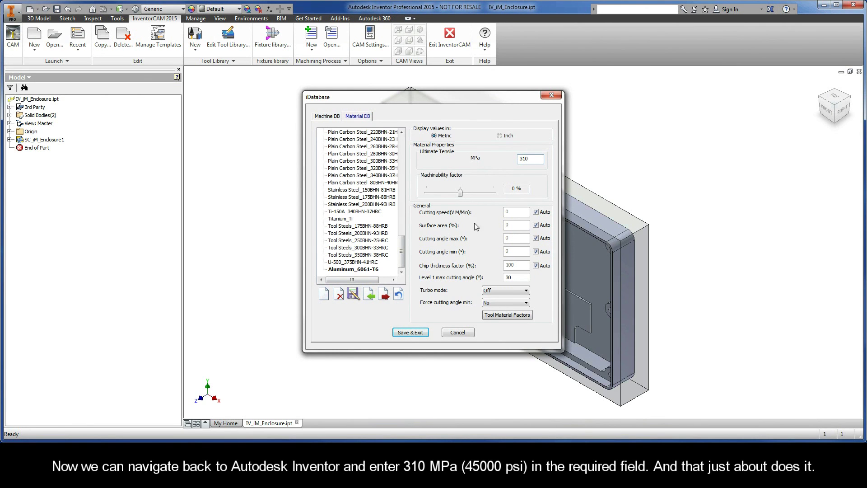
# Save & Exit the iDatabase to keep Haas_SS_New and Aluminum_6061-T6.
pyautogui.click(411, 332)
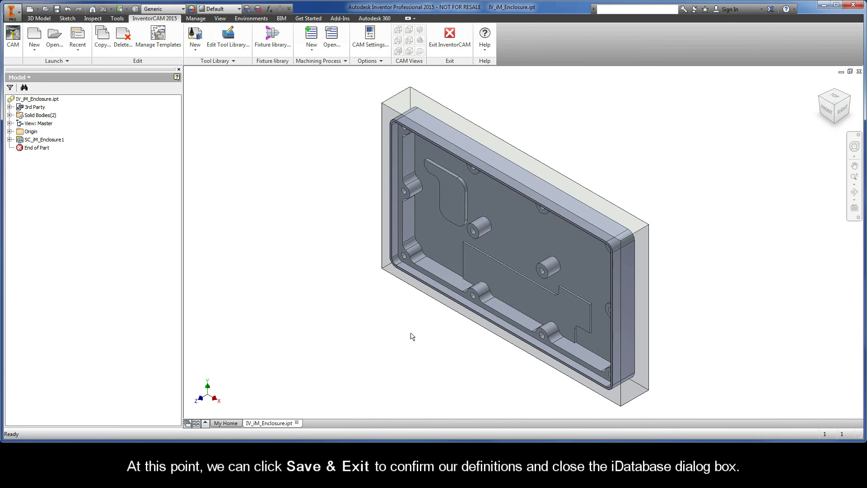